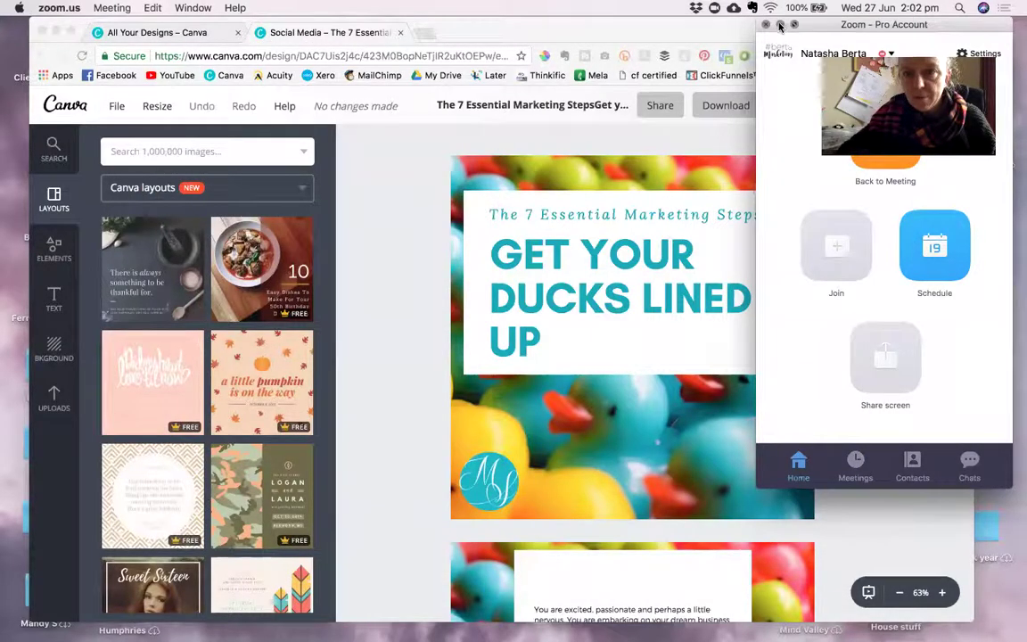
# Move the Zoom window aside and bring the Canva ducks design editor forward in Chrome
pyautogui.click(781, 25)
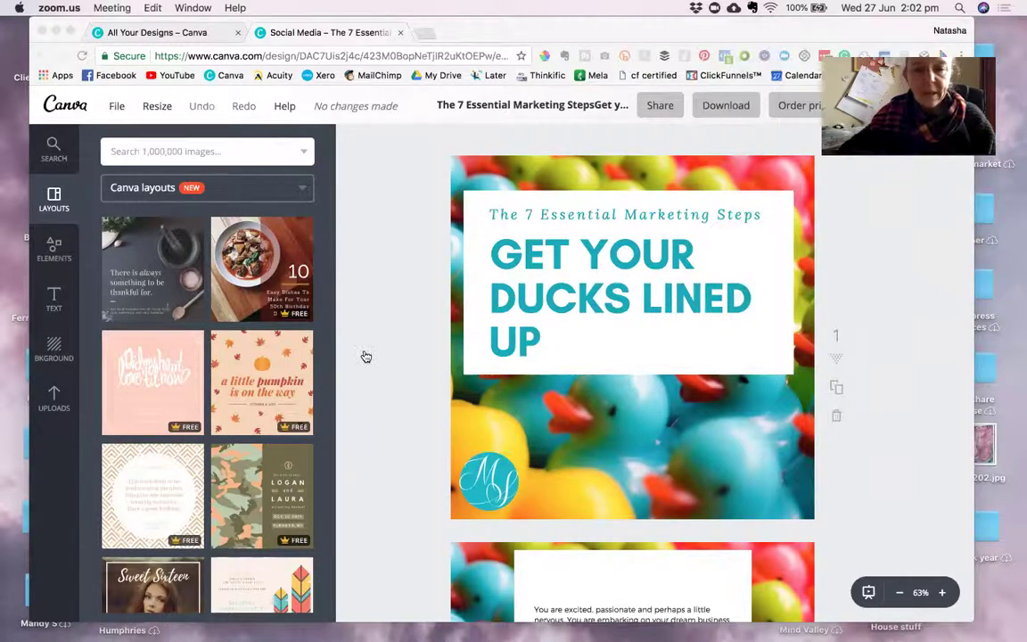
pyautogui.scroll(1, 364, 355)
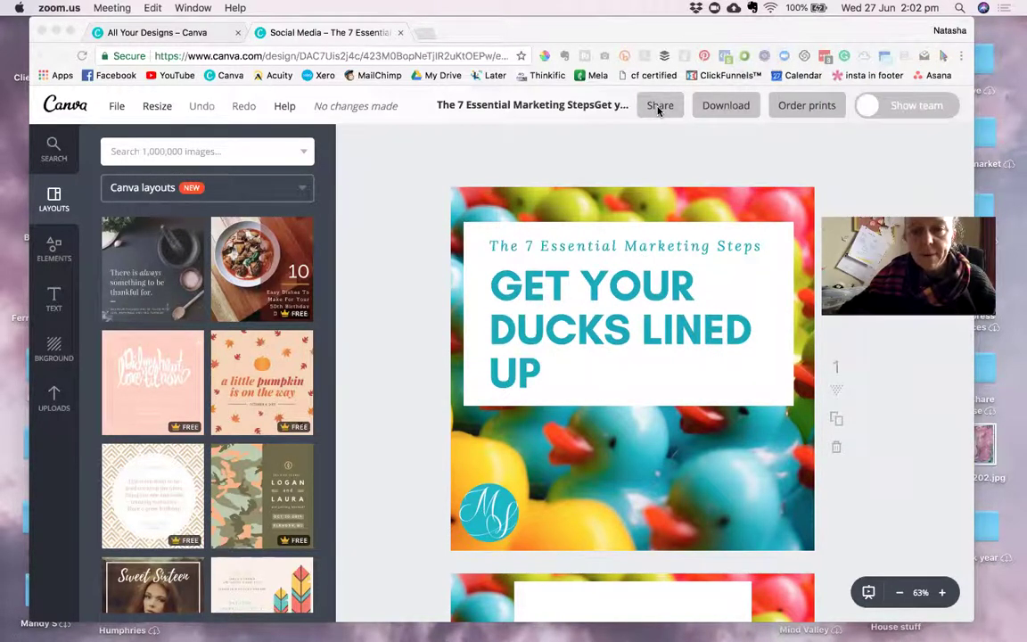
pyautogui.click(655, 152)
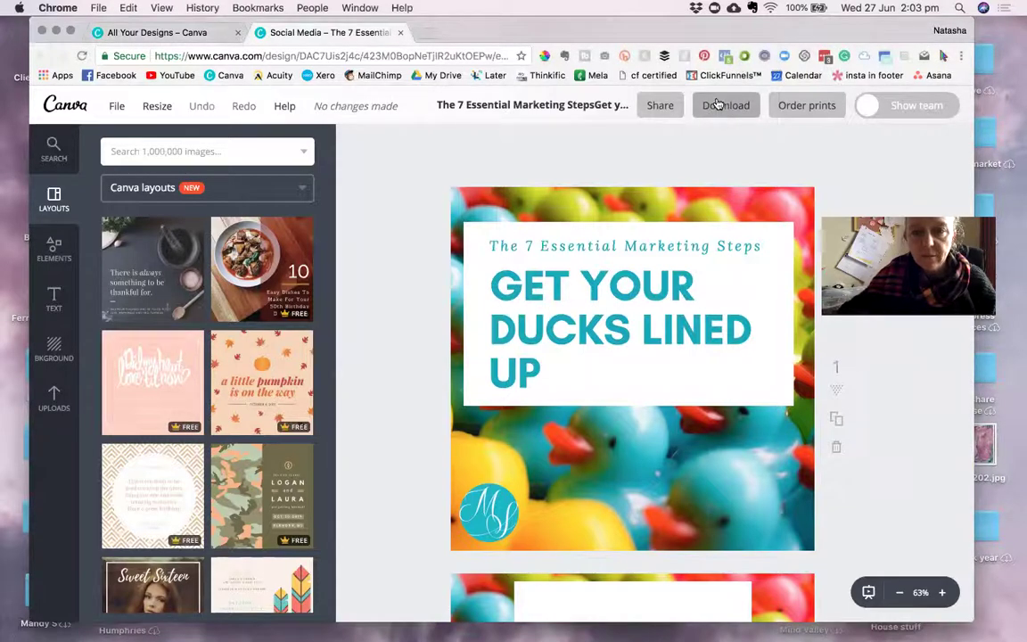
# In the ducks design's download options, set the file type to JPG
pyautogui.click(707, 113)
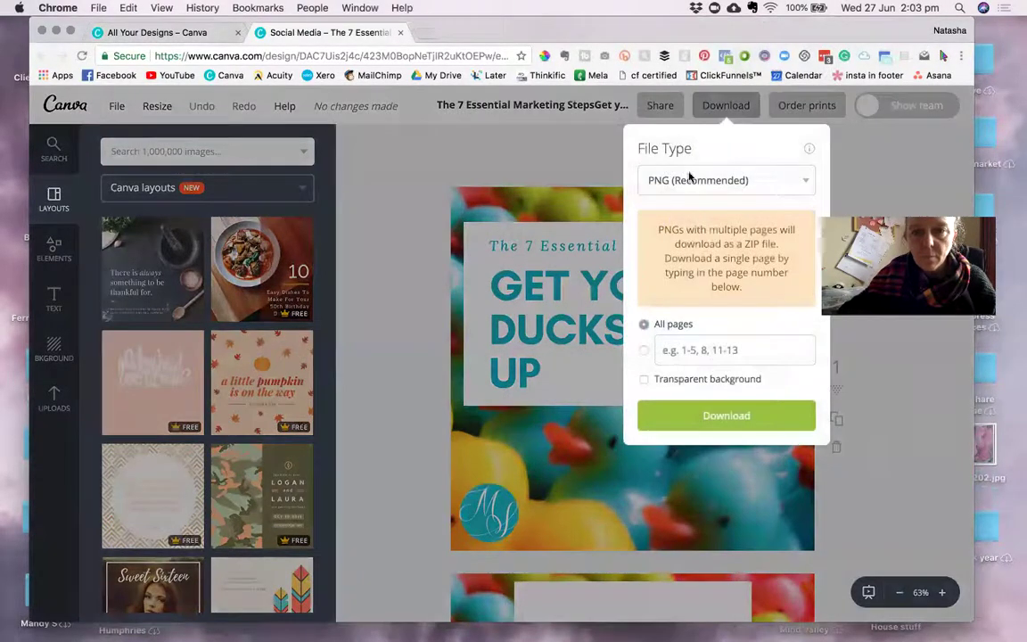
pyautogui.click(682, 179)
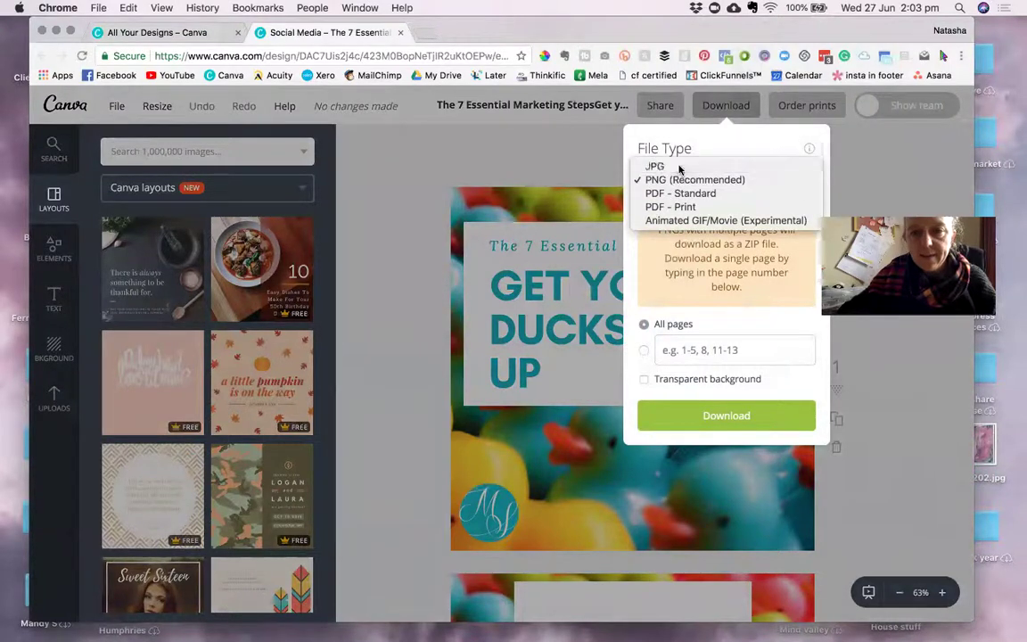
pyautogui.click(680, 168)
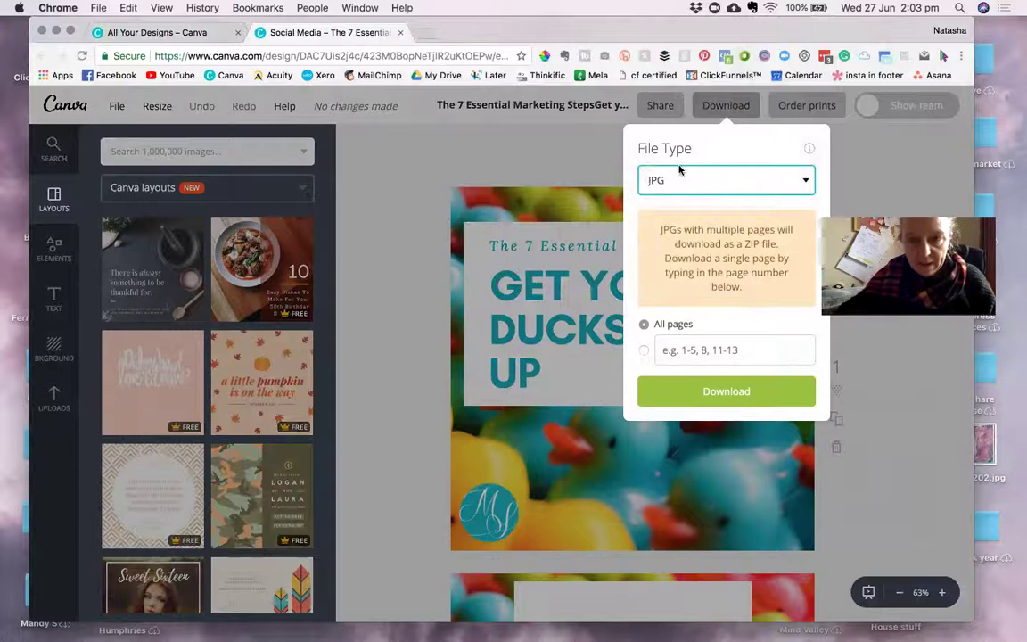
pyautogui.click(679, 171)
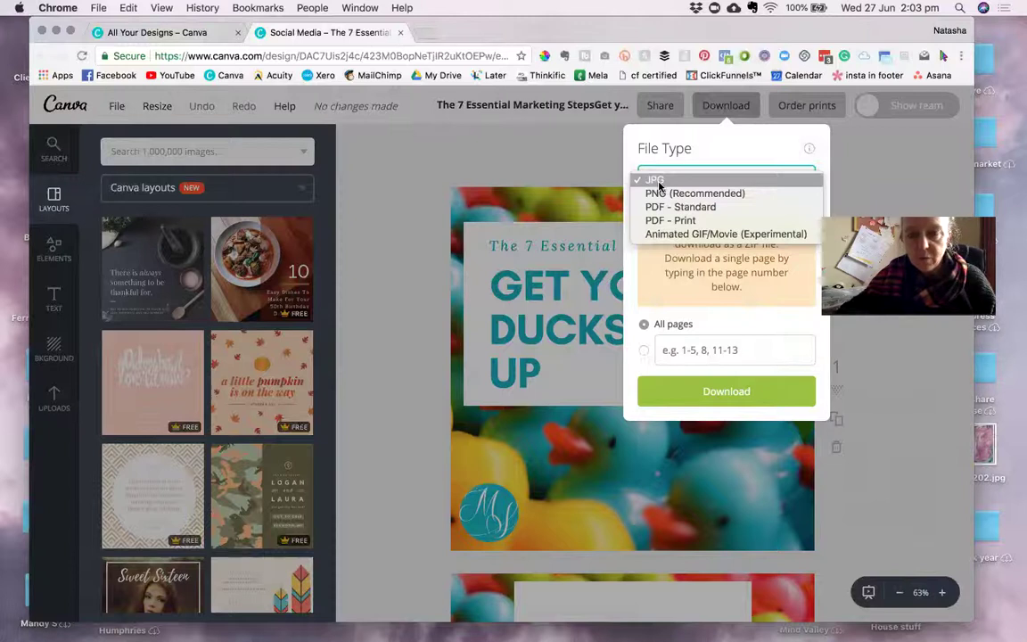
pyautogui.click(659, 186)
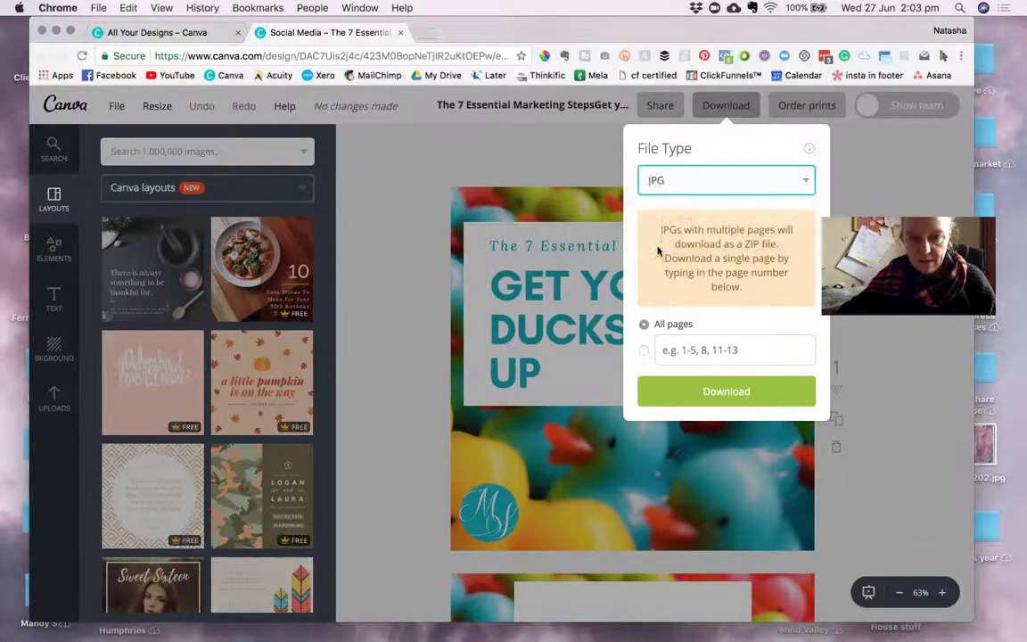
# Limit the download to page 1 only and download the JPG
pyautogui.click(669, 349)
pyautogui.write('1')
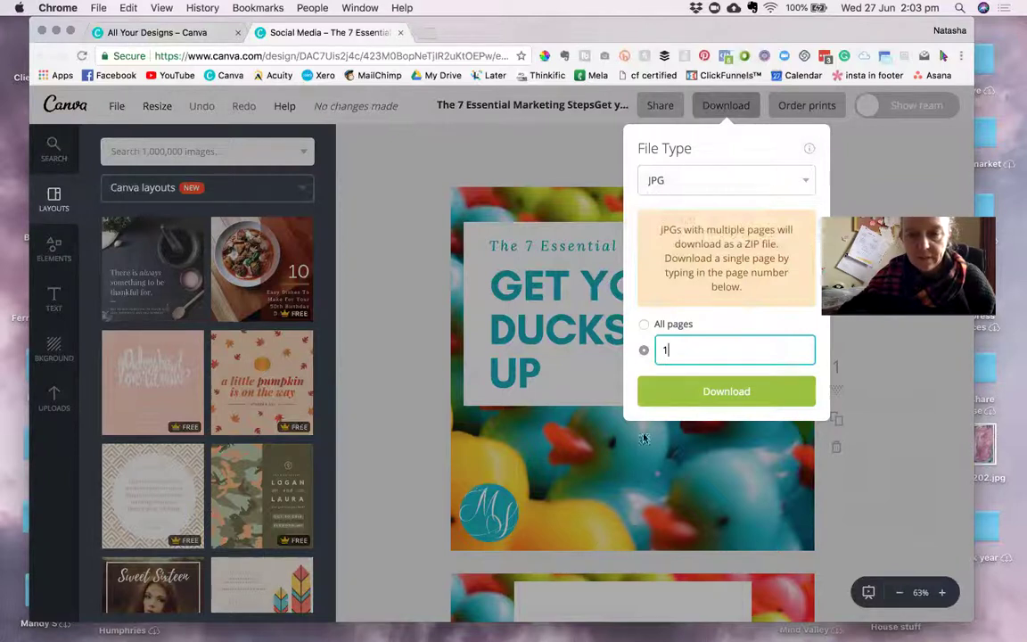
pyautogui.click(644, 326)
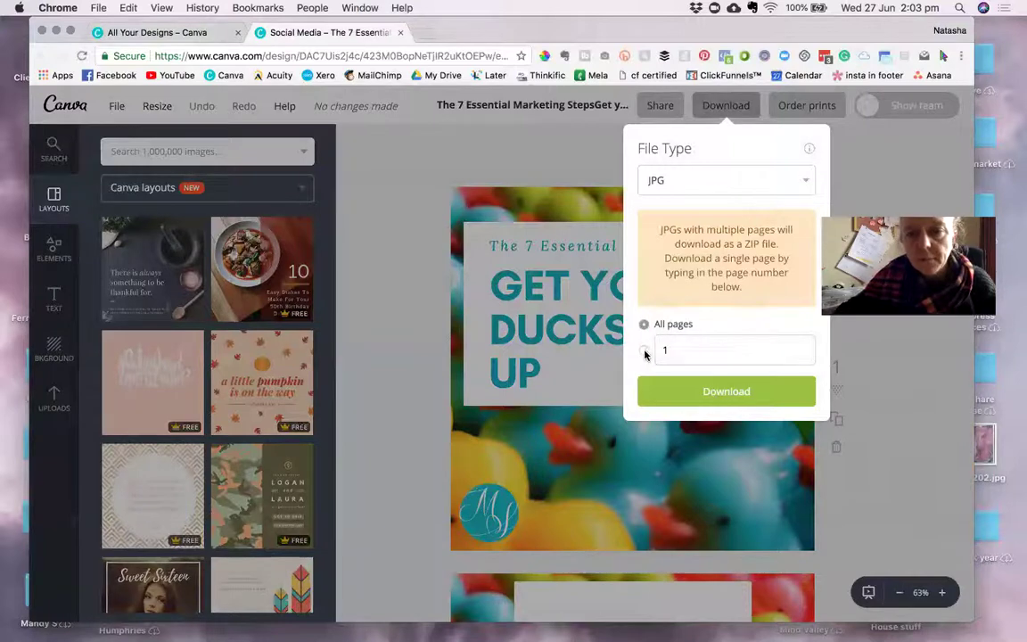
pyautogui.click(645, 351)
pyautogui.click(722, 392)
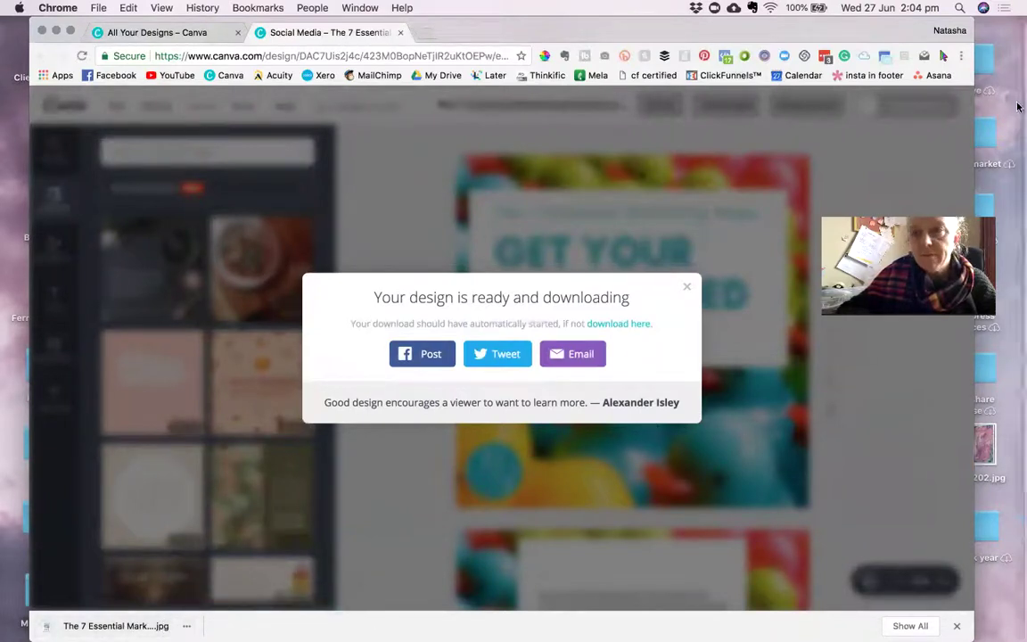
# Show the downloaded ducks JPG in Finder's Downloads folder, preview it, and move the window aside
pyautogui.moveTo(1024, 107)
pyautogui.click(996, 25)
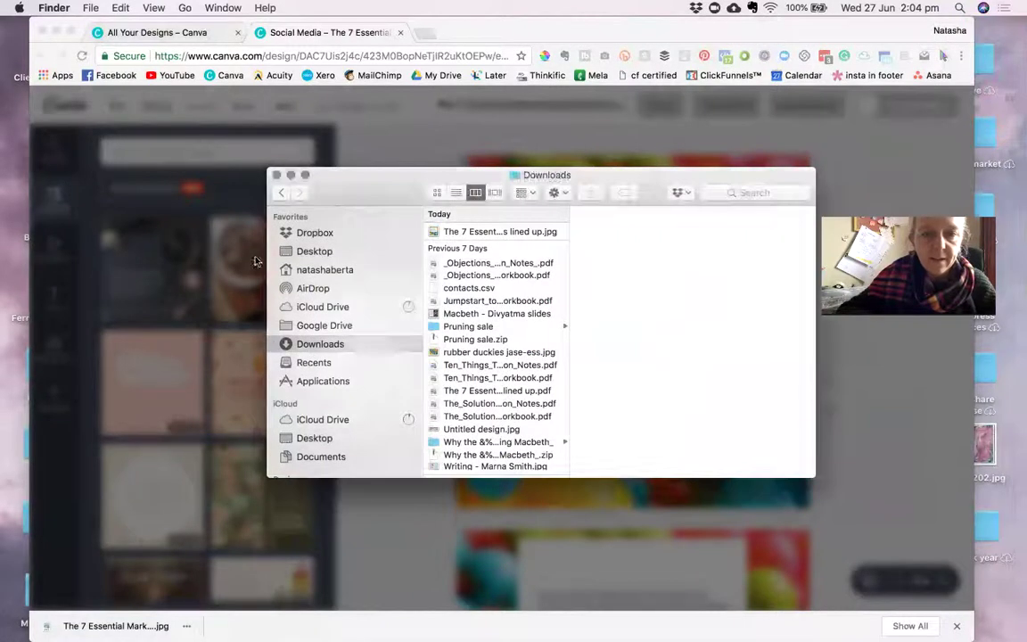
pyautogui.click(488, 232)
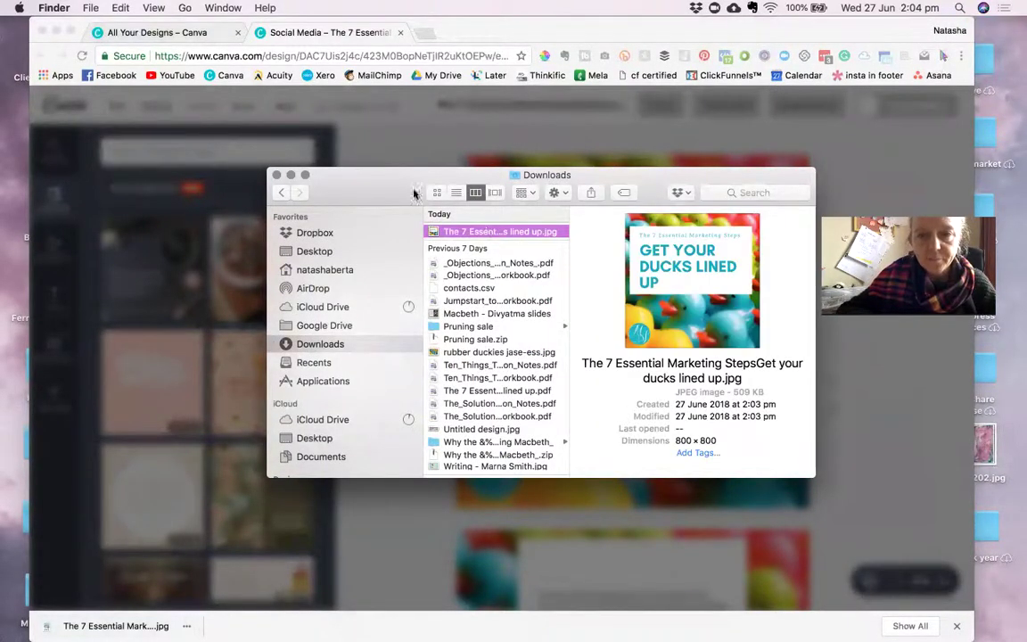
pyautogui.moveTo(399, 185); pyautogui.dragTo(610, 212)
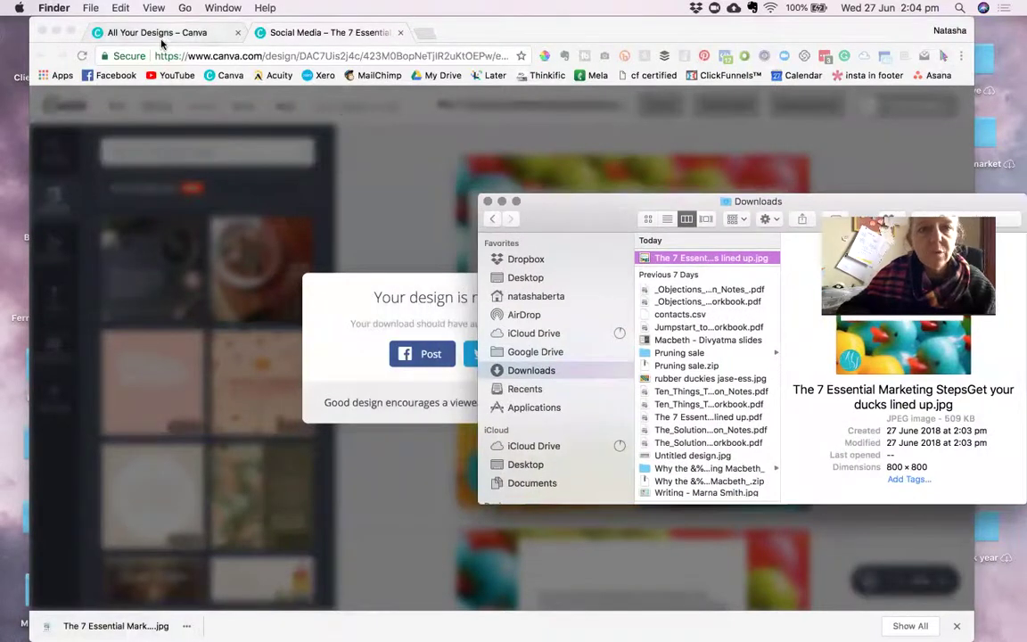
# Open Facebook in a new tab, switch to the Bega Chamber of Commerce page, and dismiss its notice
pyautogui.keyDown('super'); pyautogui.click(116, 75); pyautogui.keyUp('super')
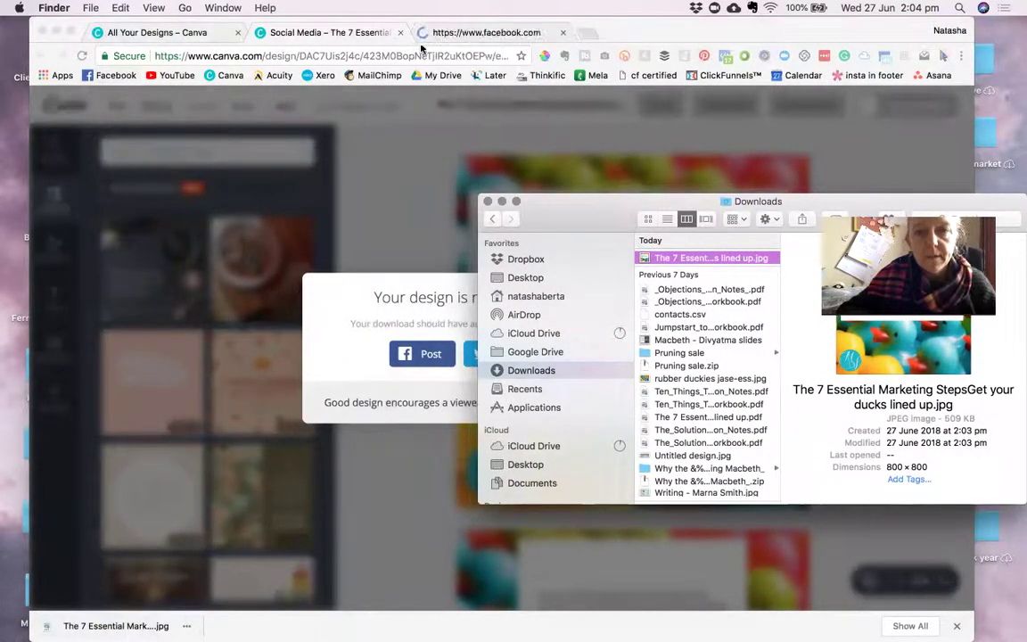
pyautogui.click(538, 36)
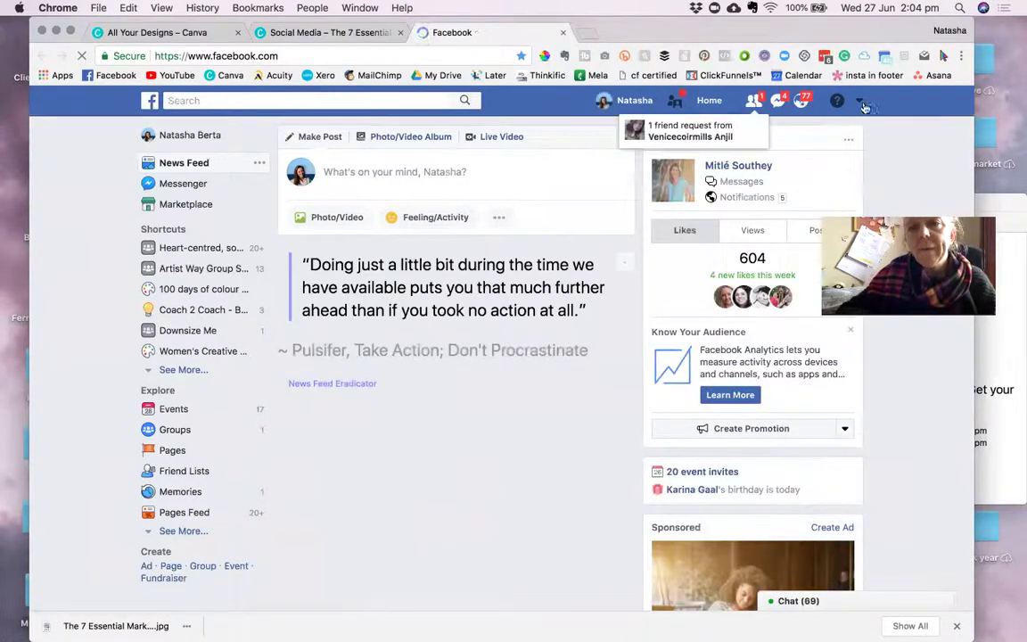
pyautogui.click(862, 105)
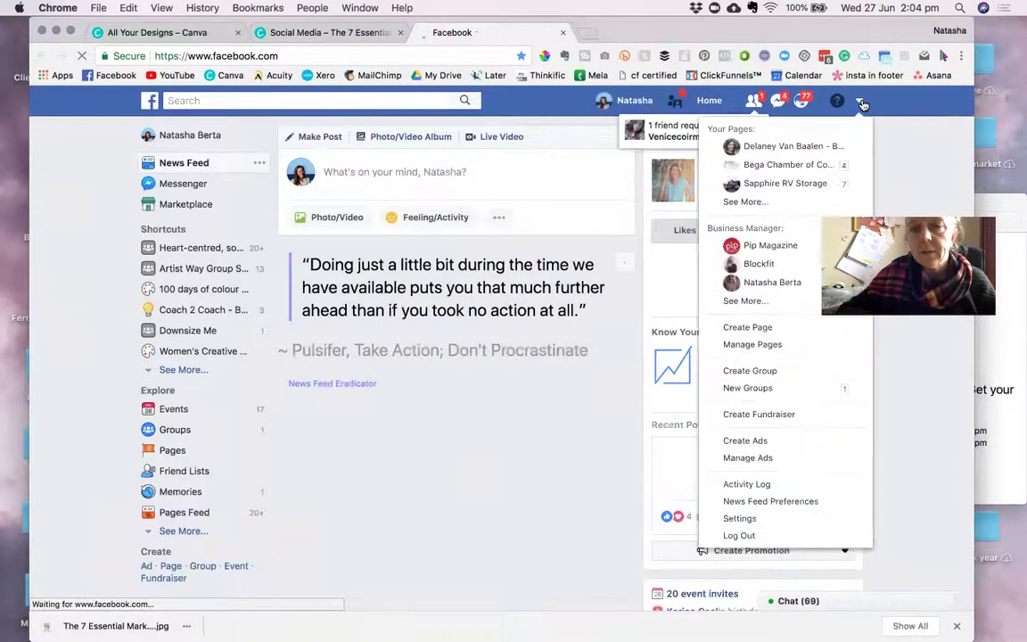
pyautogui.click(785, 166)
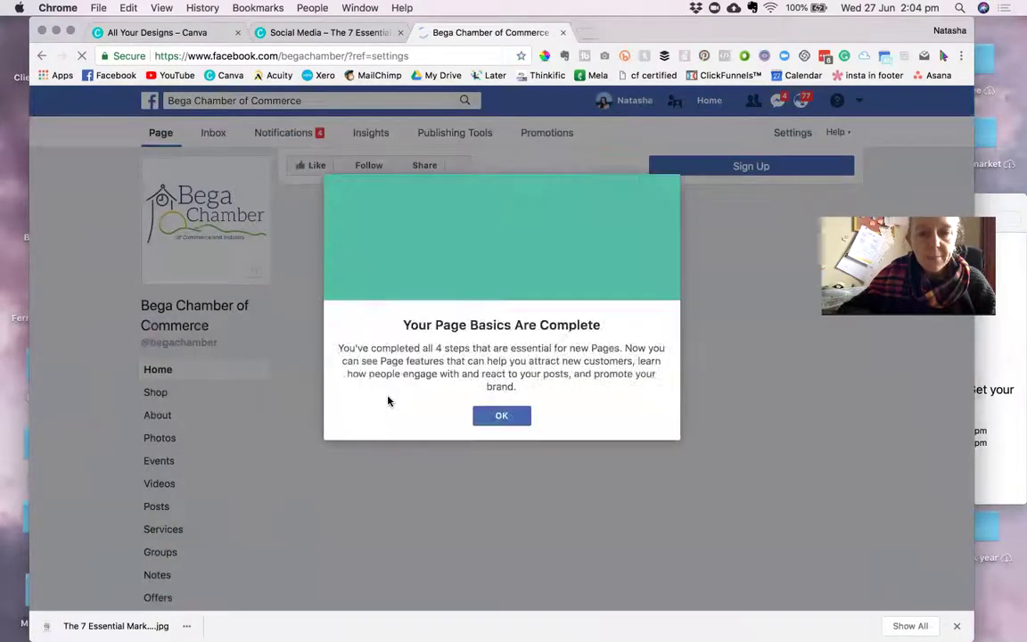
pyautogui.click(507, 424)
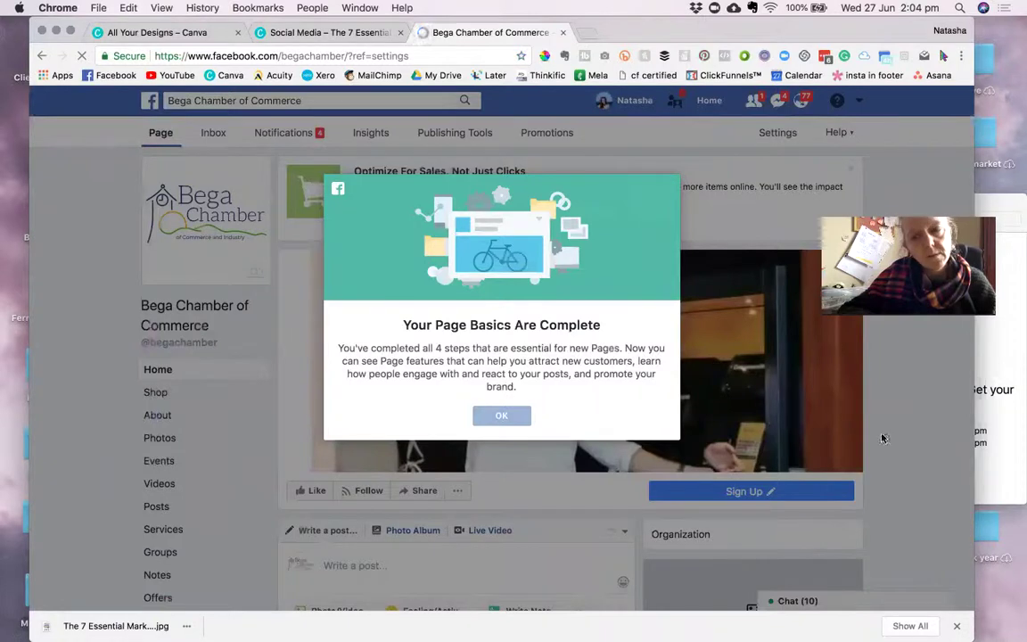
pyautogui.scroll(-2, 527, 505)
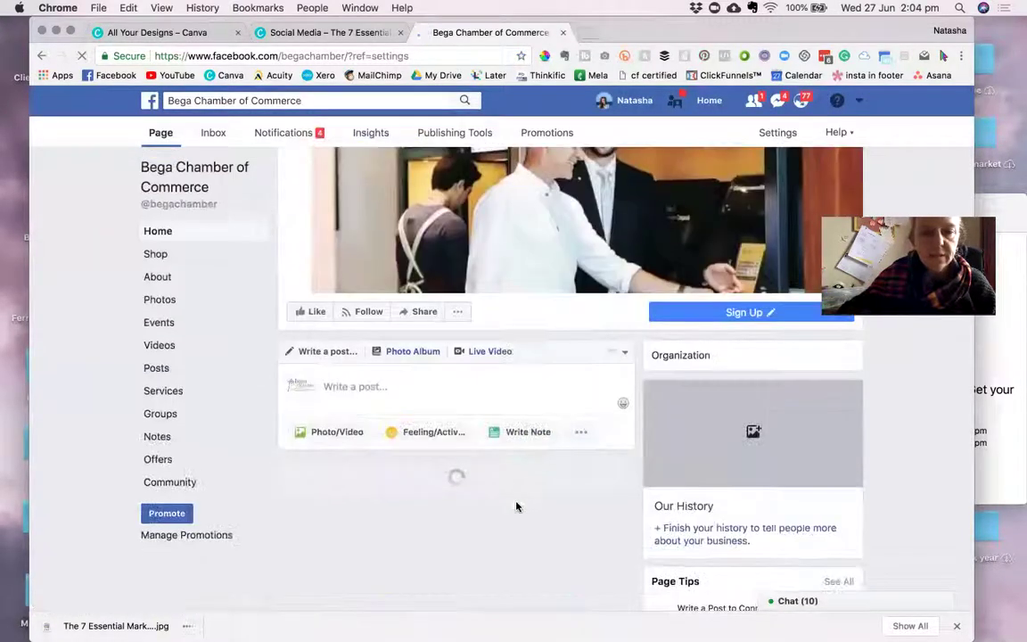
# Attach the ducks JPG from Downloads to a new Bega Chamber post with placeholder text 'j'
pyautogui.click(363, 376)
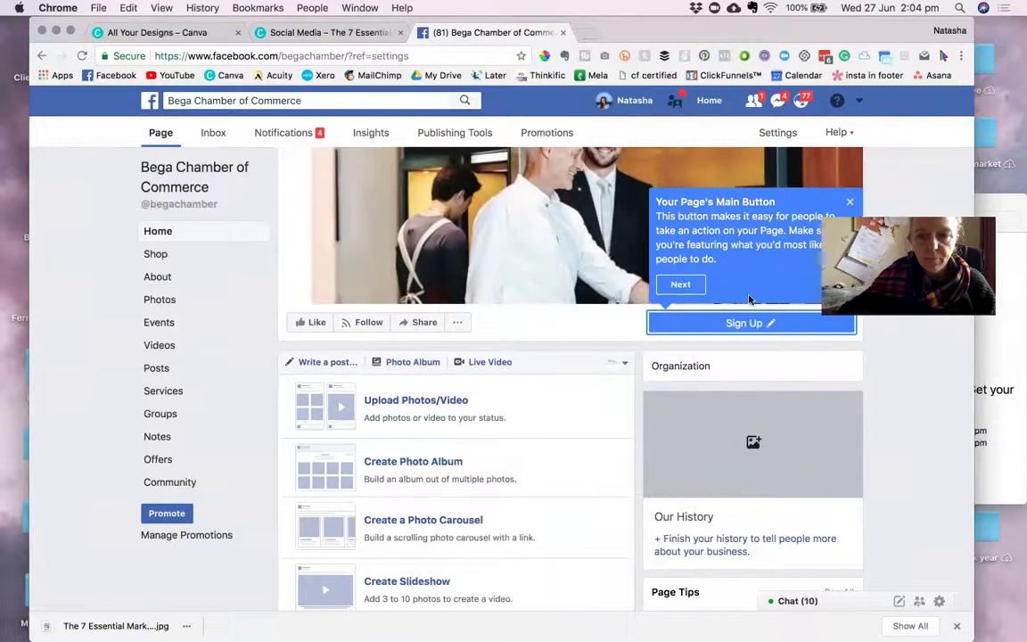
pyautogui.click(410, 397)
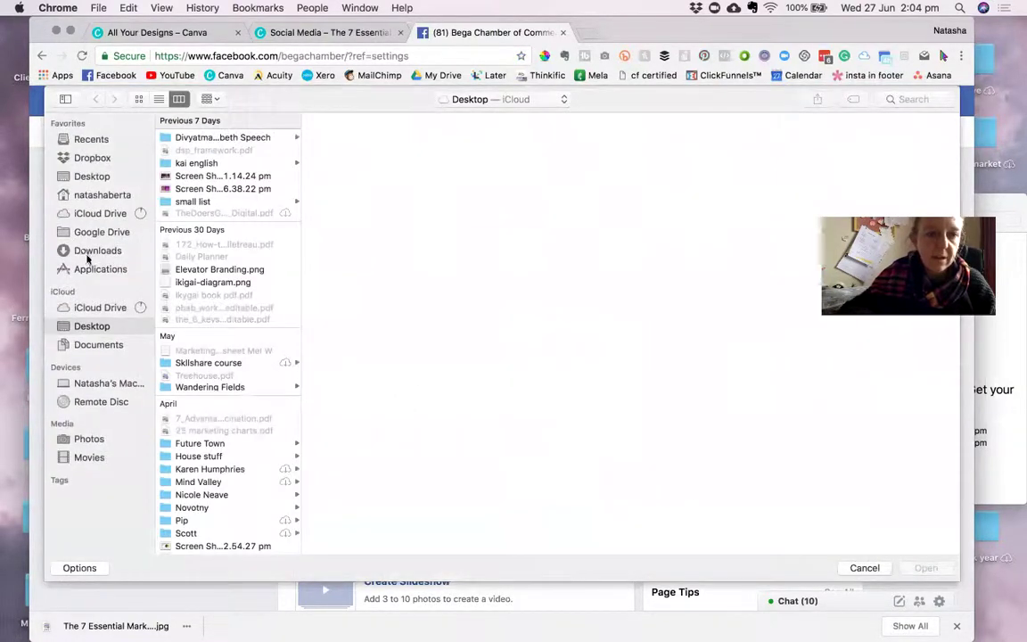
pyautogui.click(89, 252)
pyautogui.click(205, 139)
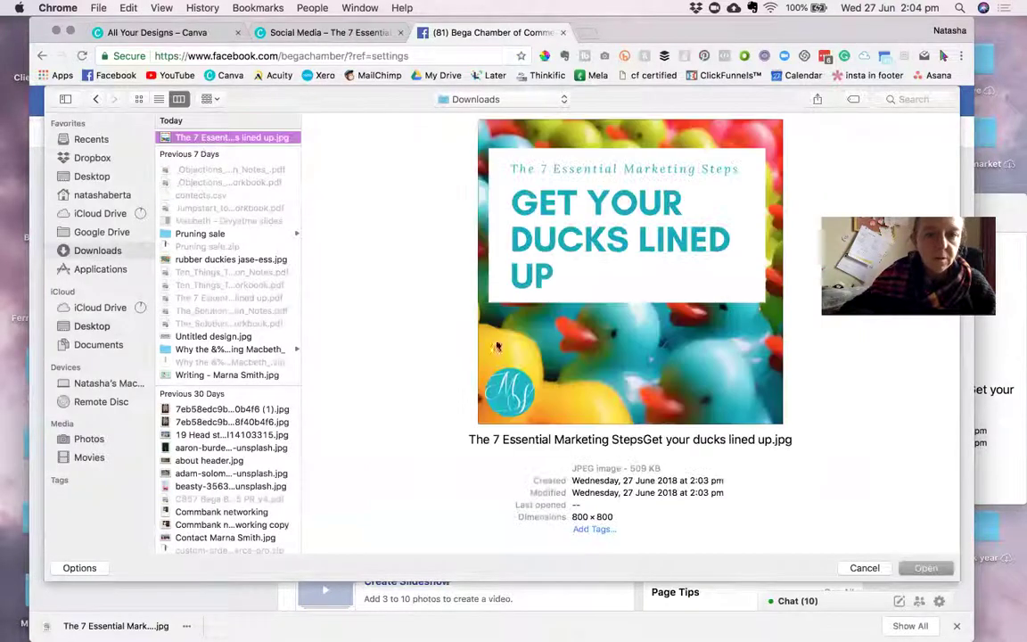
pyautogui.click(924, 568)
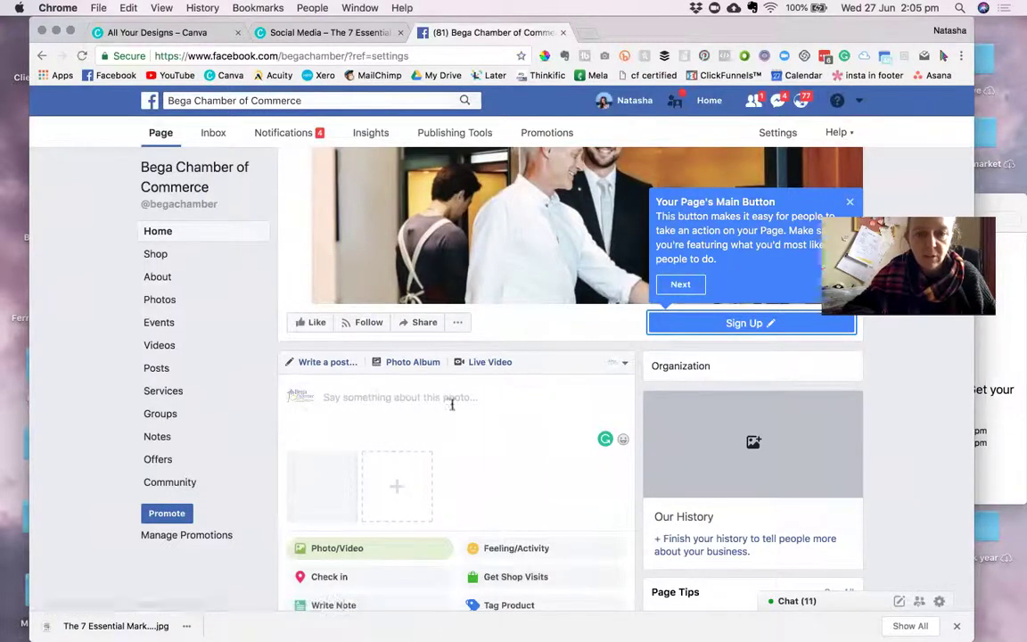
pyautogui.write('jibkbhkbkkbh')
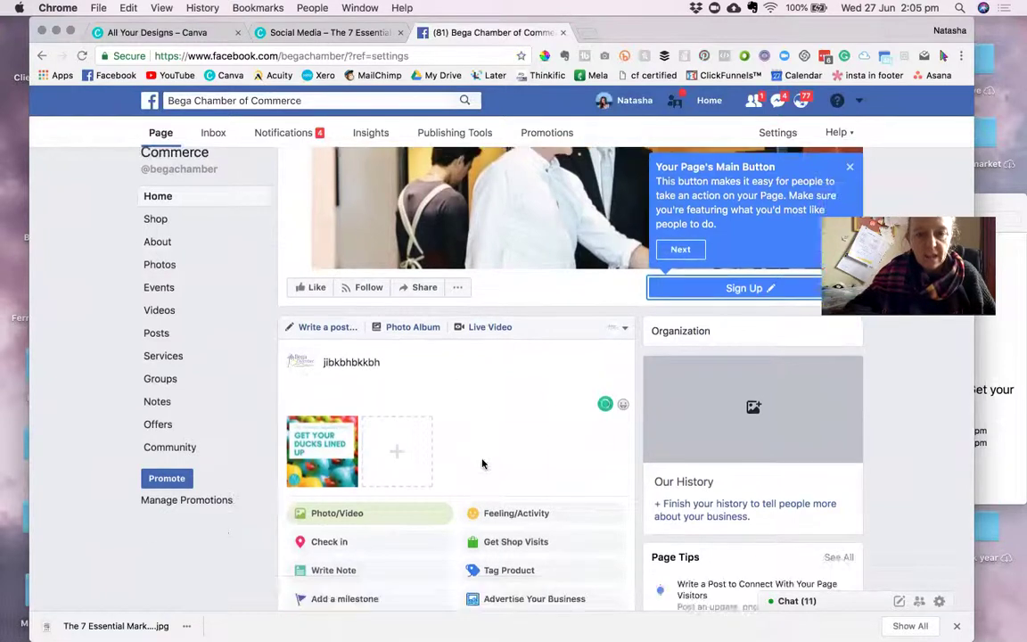
pyautogui.scroll(-5, 482, 454)
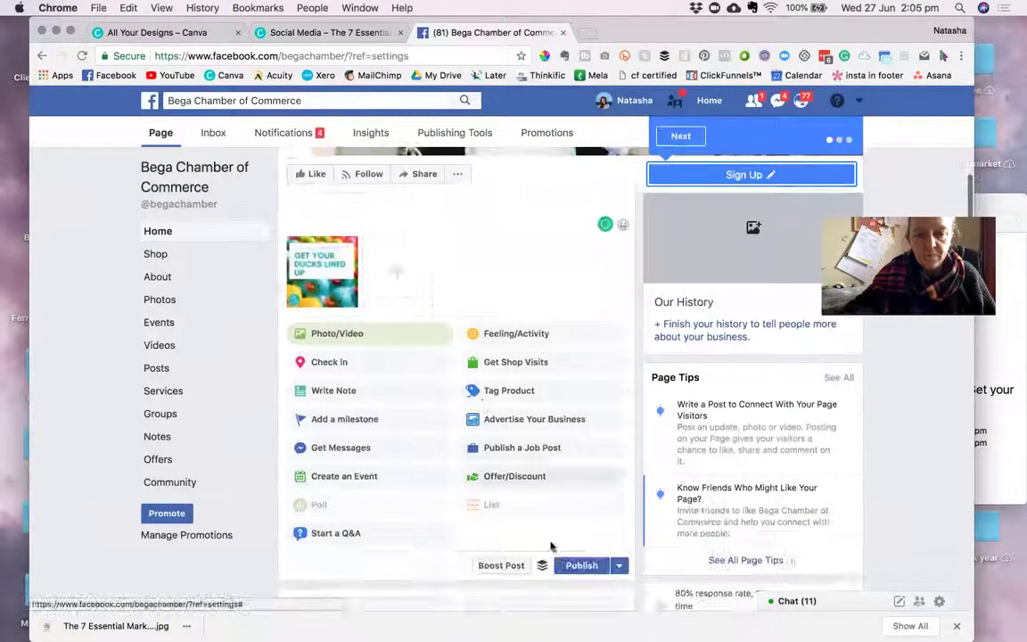